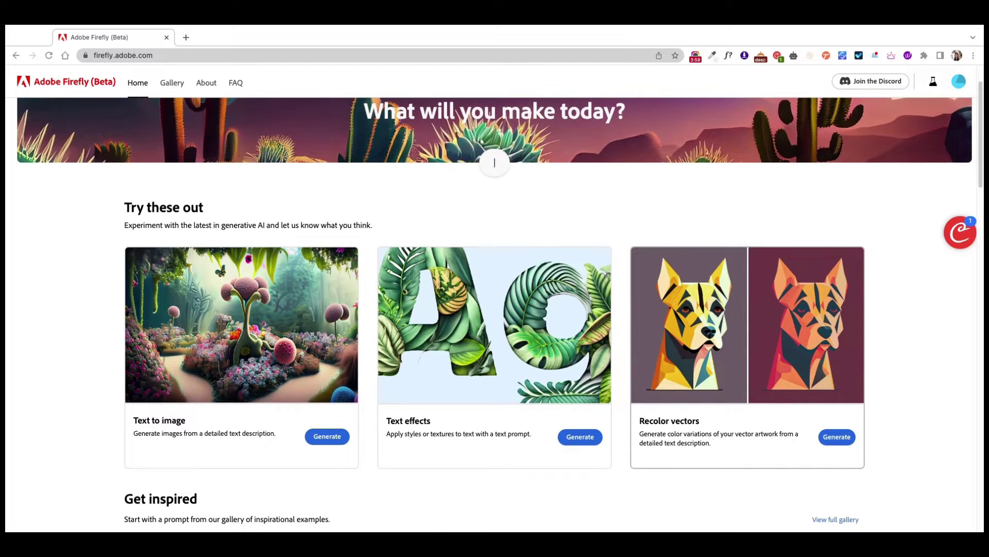
Step: Open the Recolor vectors generator and wait for its seven sample artworks to appear
left_click(837, 437)
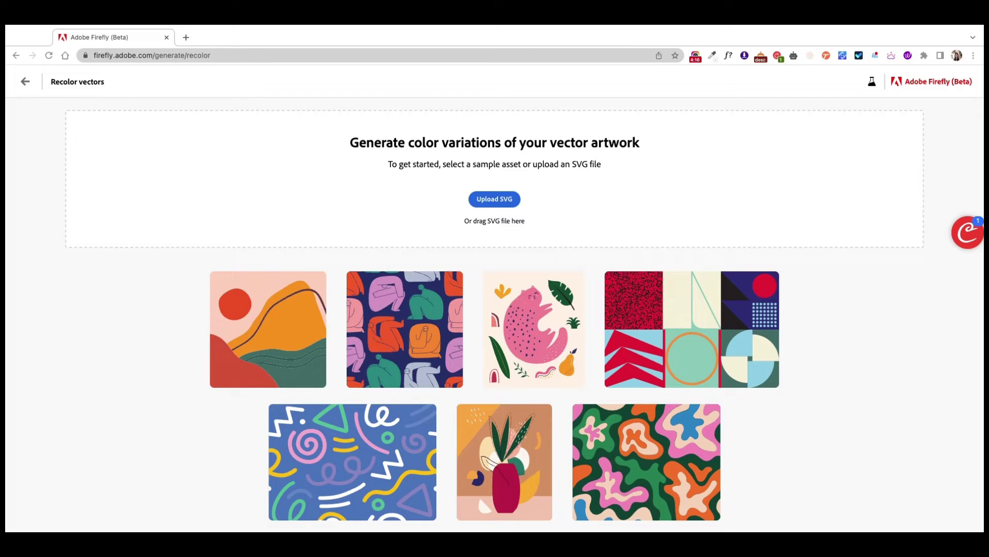
Step: Load freepik.com in a new tab and browse its popular free vectors
key("ctrl+t")
type("freepik")
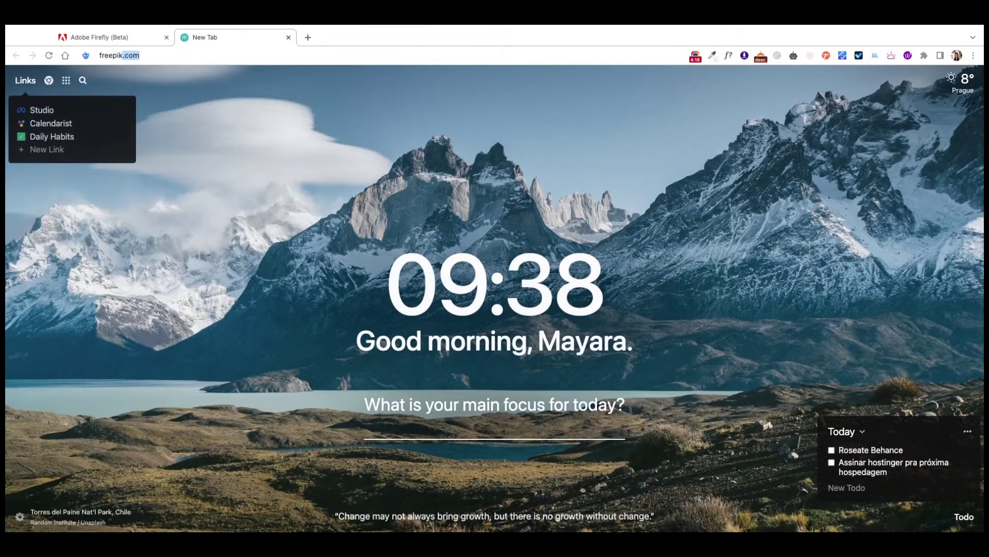
key("Return")
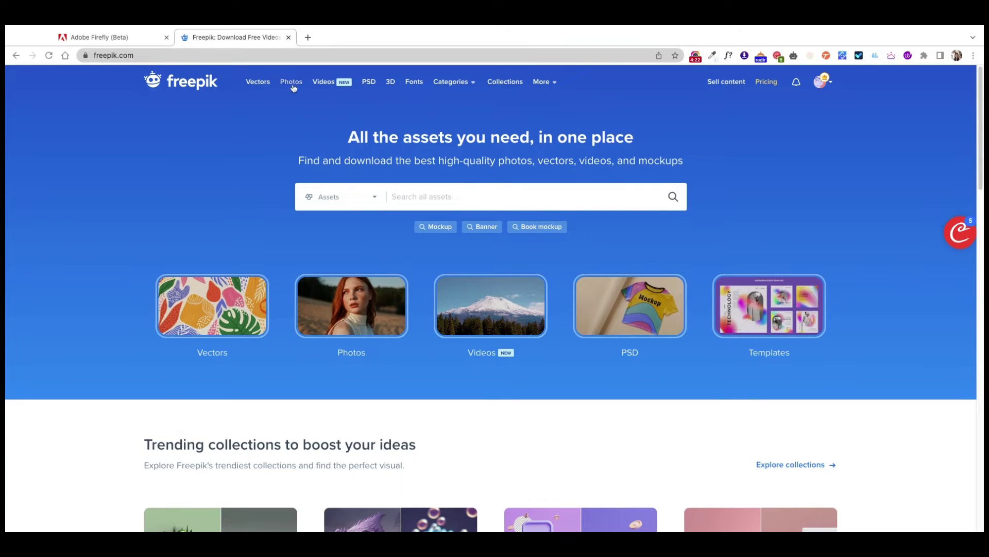
left_click(258, 82)
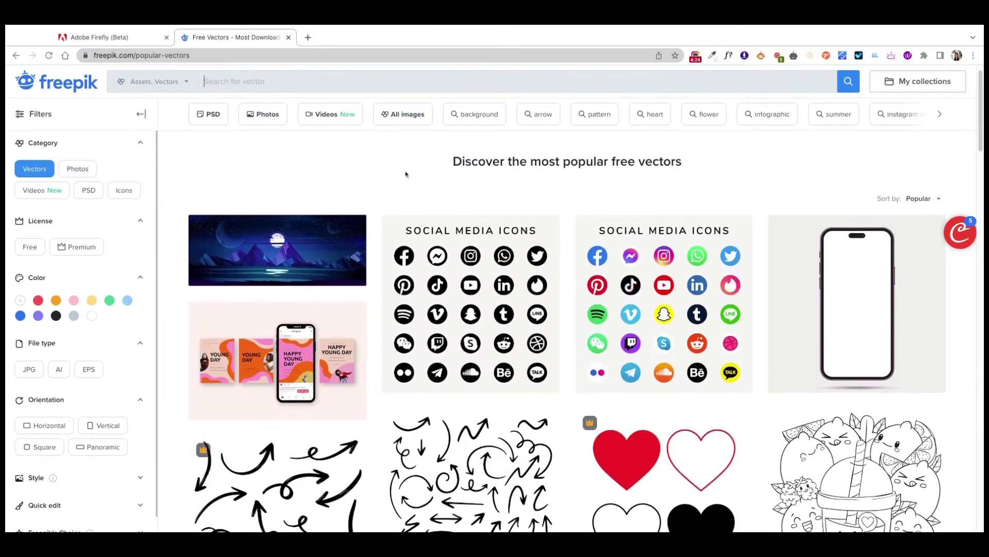
Step: Find the gradient mountain landscape vector, download it, and open the saved zip
scroll(398, 173, "down", 2)
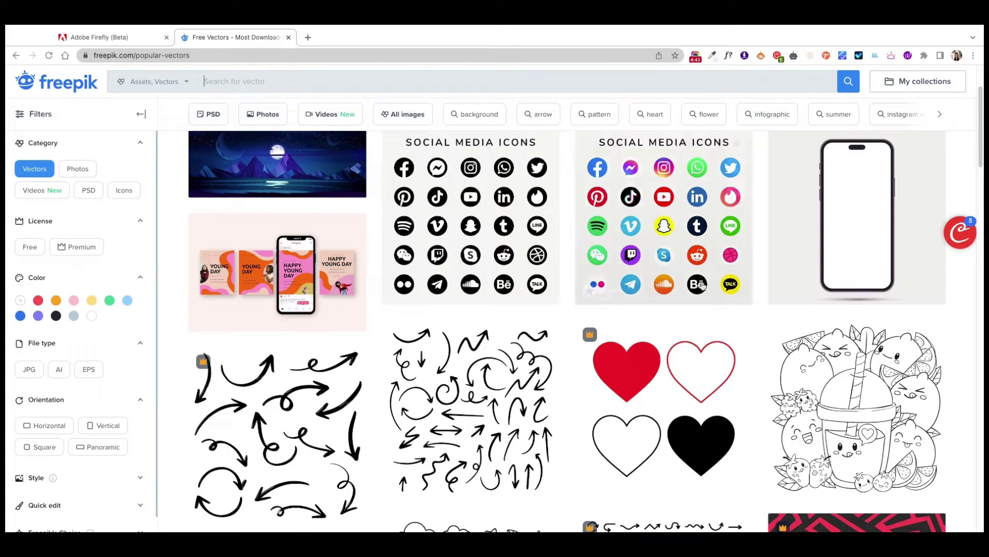
scroll(551, 321, "down", 1)
scroll(551, 321, "down", 3)
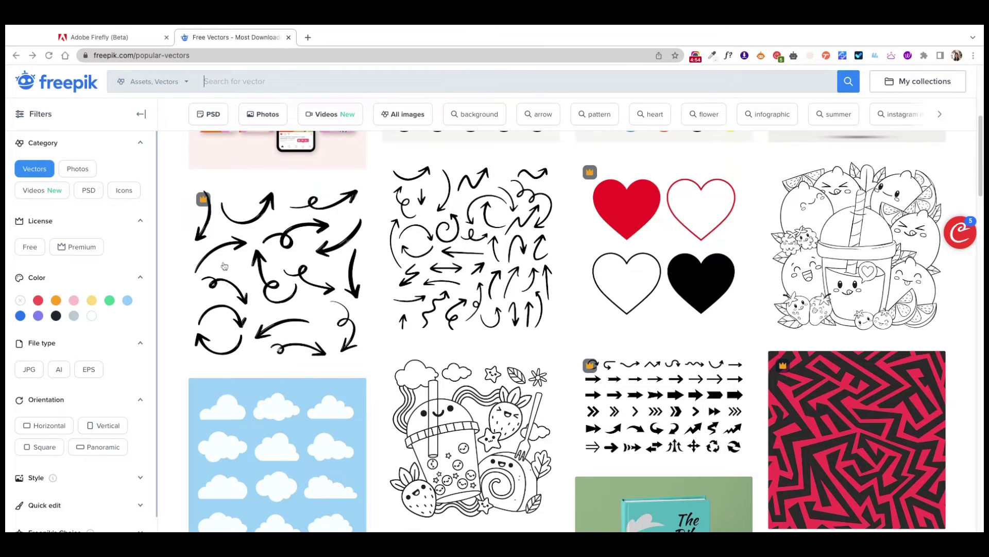
scroll(607, 326, "down", 2)
scroll(607, 326, "down", 3)
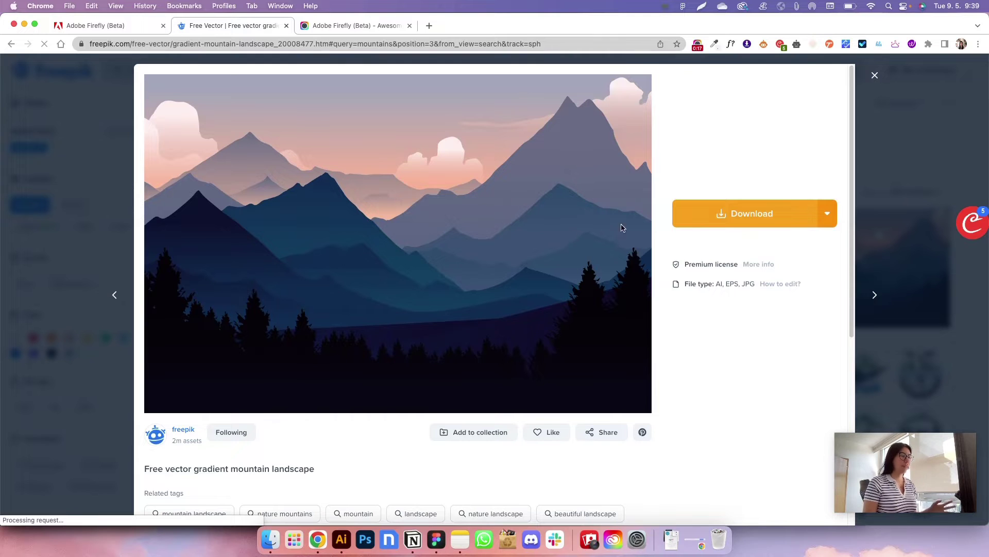
left_click(730, 216)
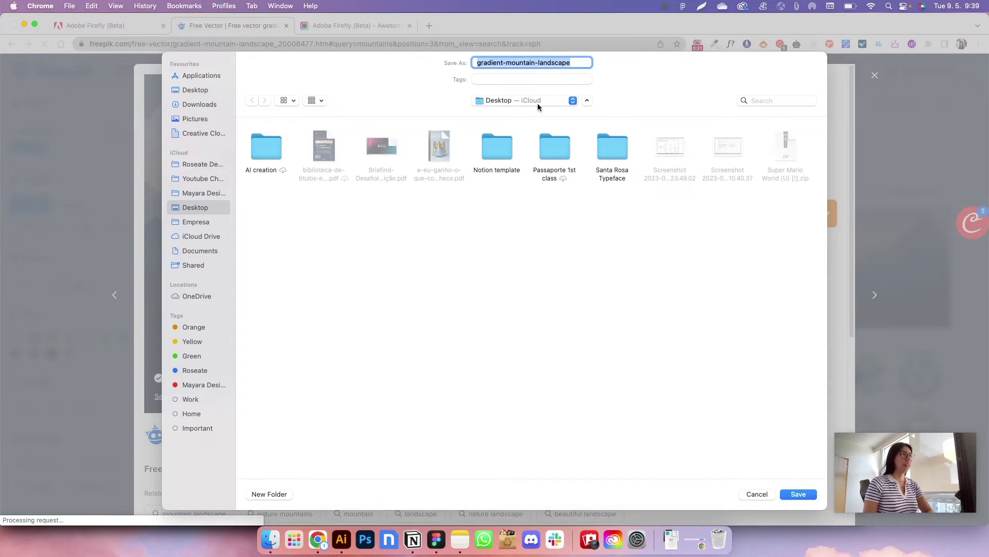
key("Return")
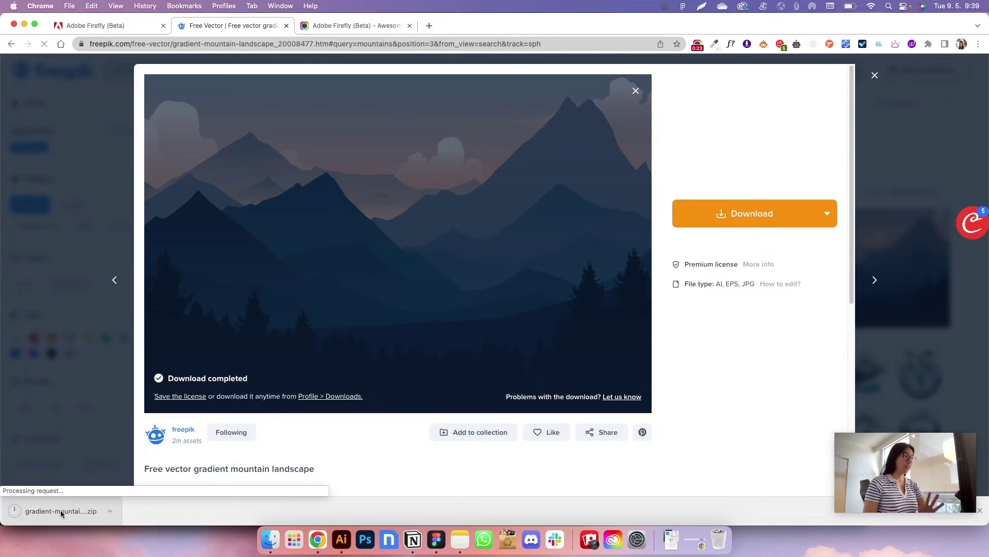
left_click(61, 512)
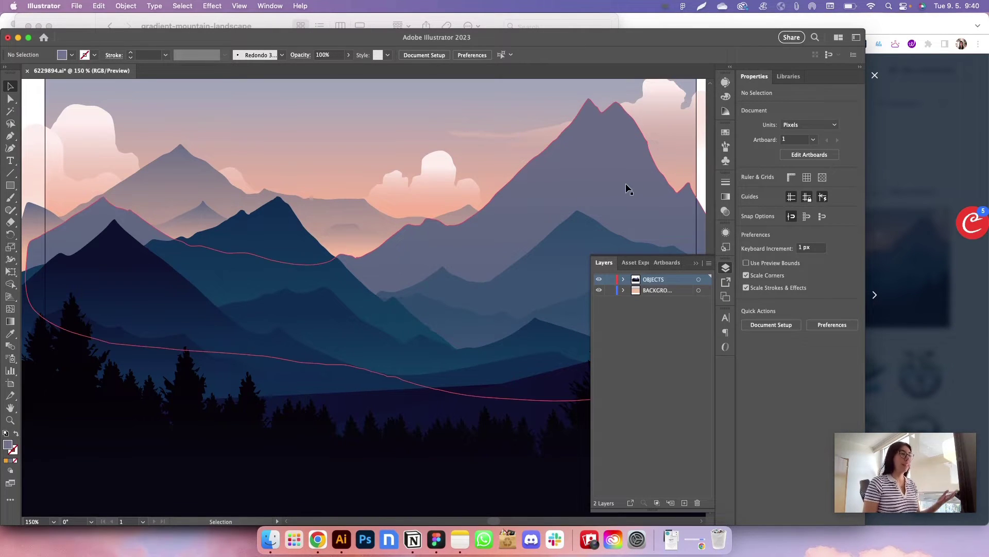
Step: Give the back mountain range a bright green fill (5DC658), then deselect
left_click(577, 178)
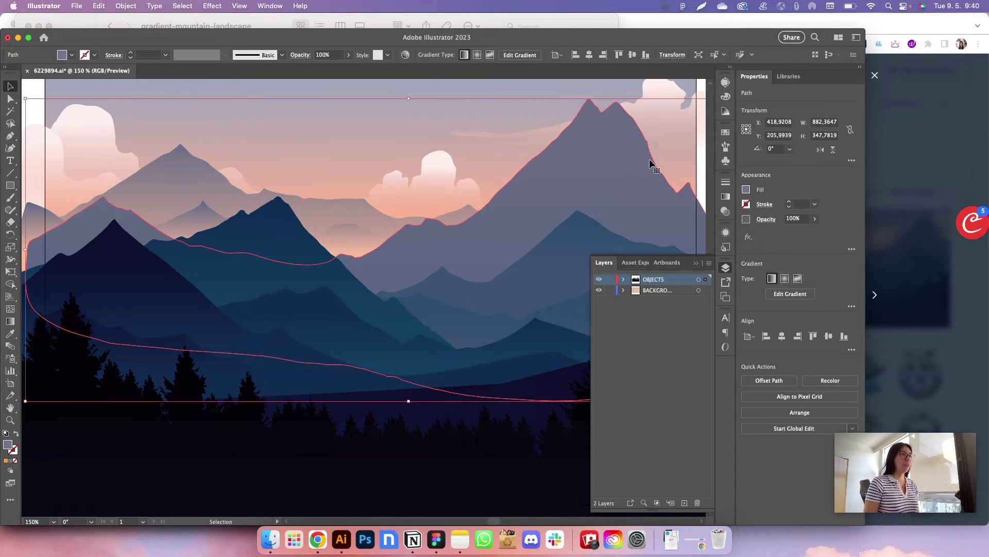
double_click(7, 445)
left_click_drag(681, 382, 681, 346)
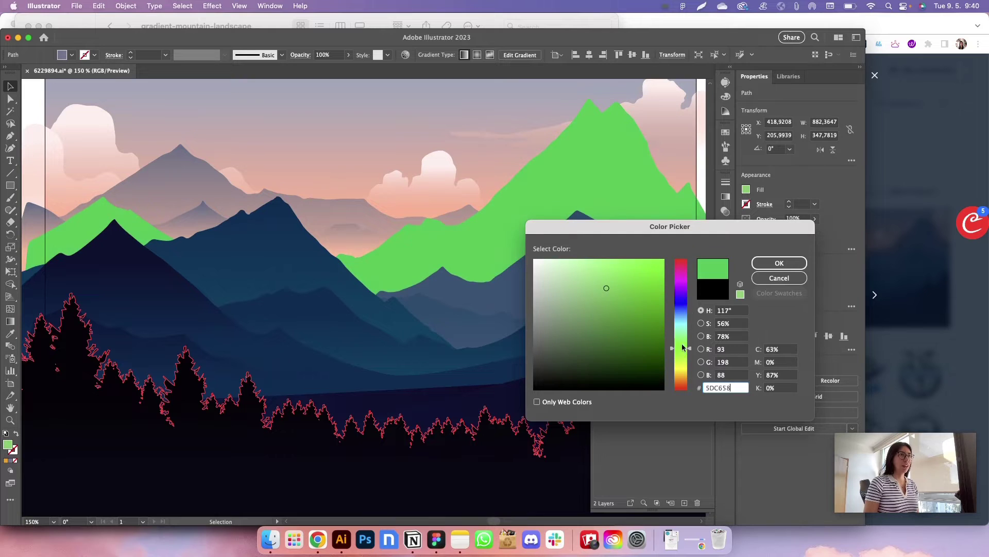
left_click(773, 263)
left_click(704, 183)
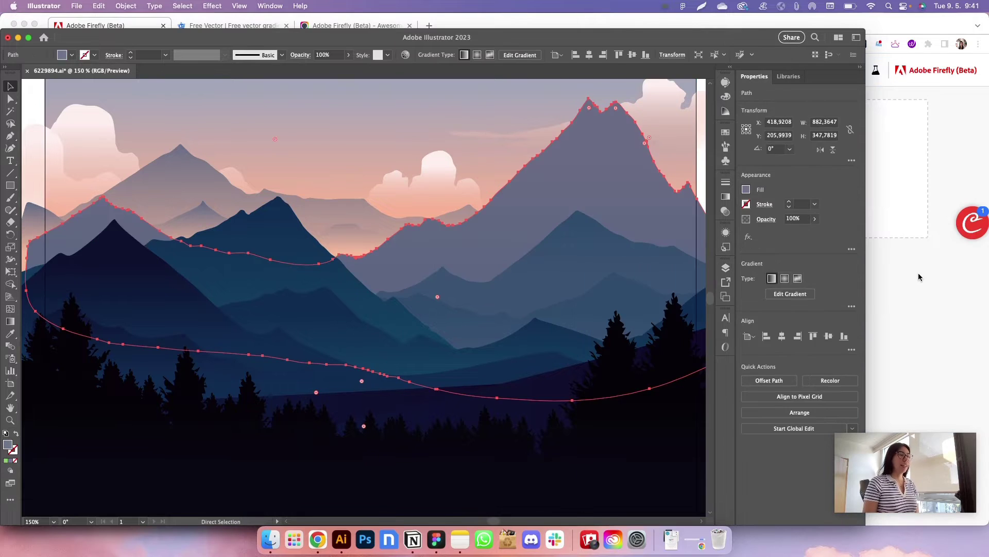
Step: Drag the 6229895.eps landscape file from its download folder onto Firefly's upload area
left_click(916, 274)
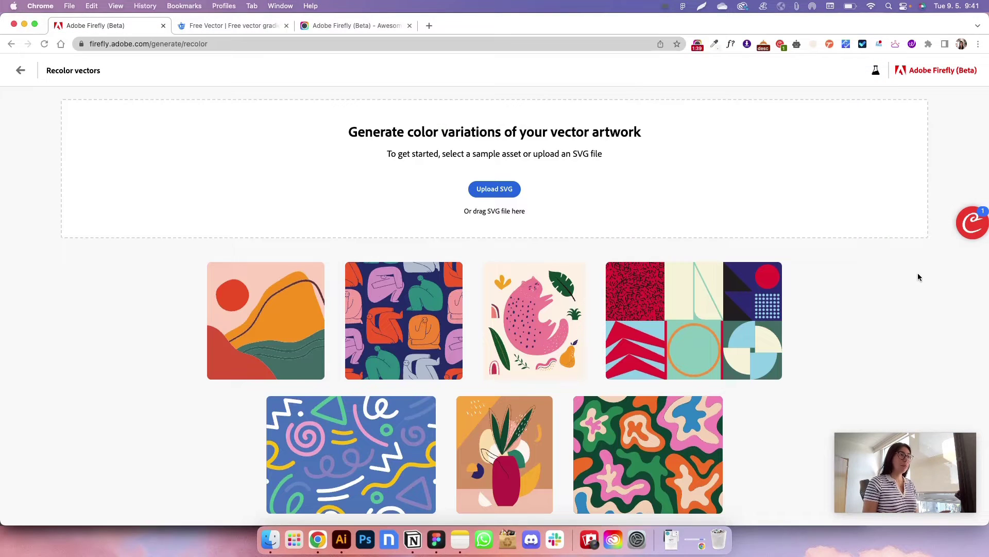
left_click(270, 539)
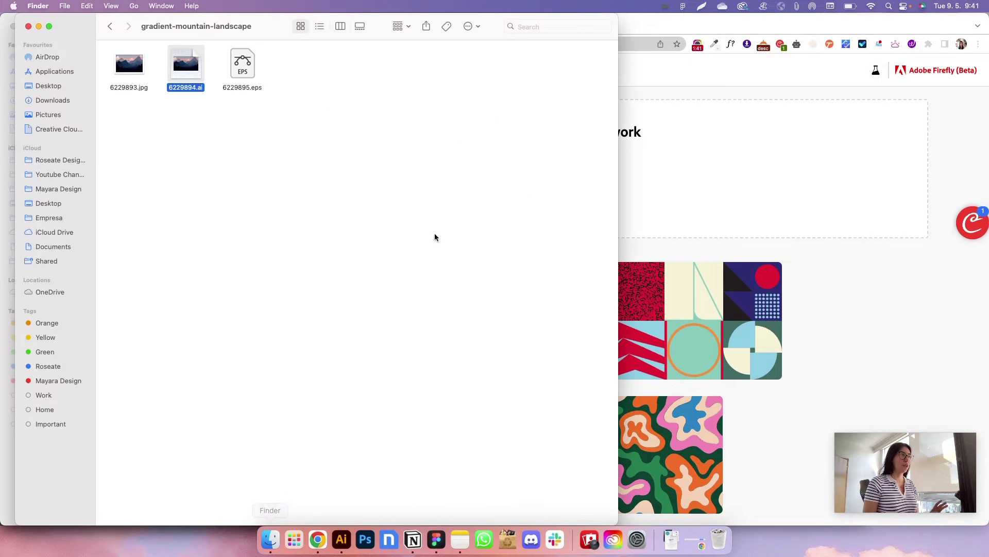
left_click(233, 76)
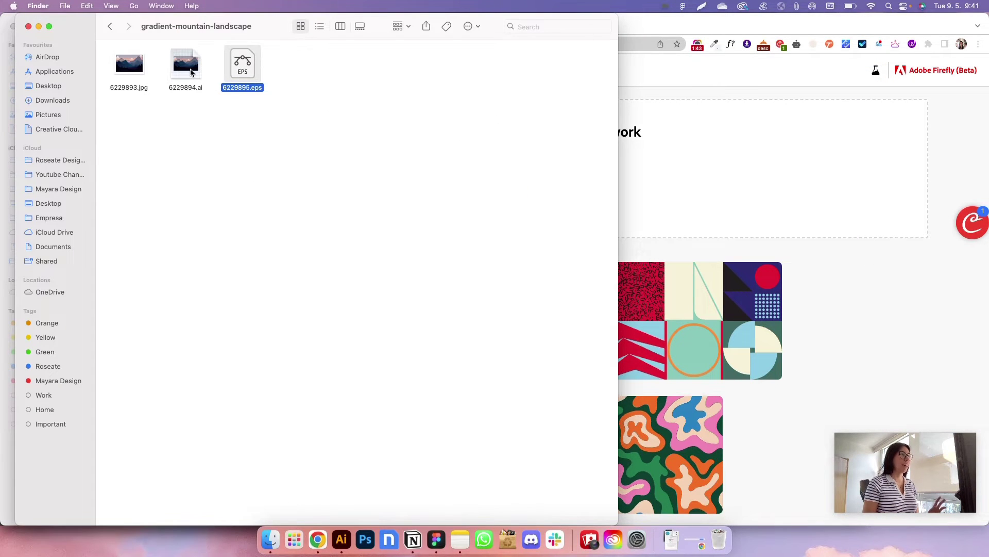
left_click(697, 184)
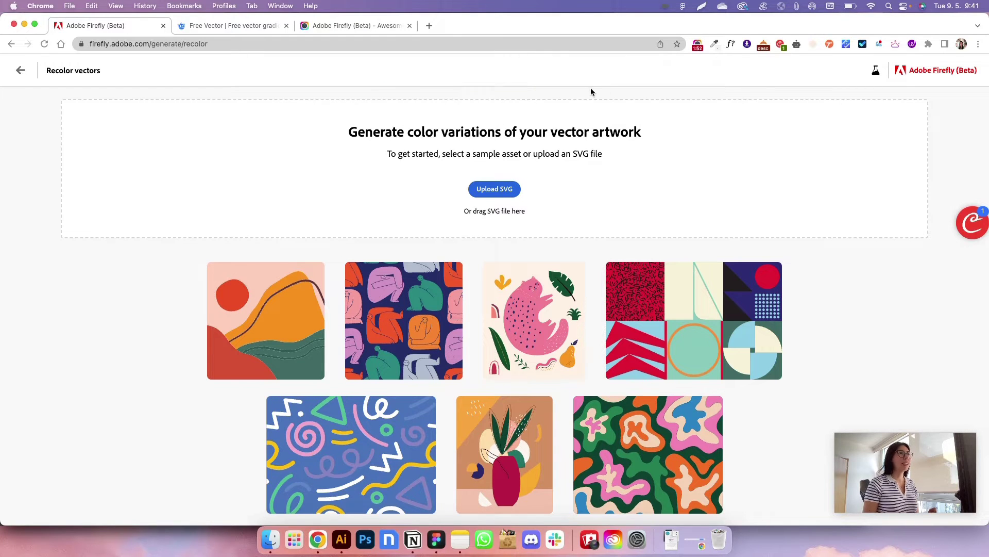
key("super+Tab")
left_click_drag(237, 87, 619, 134)
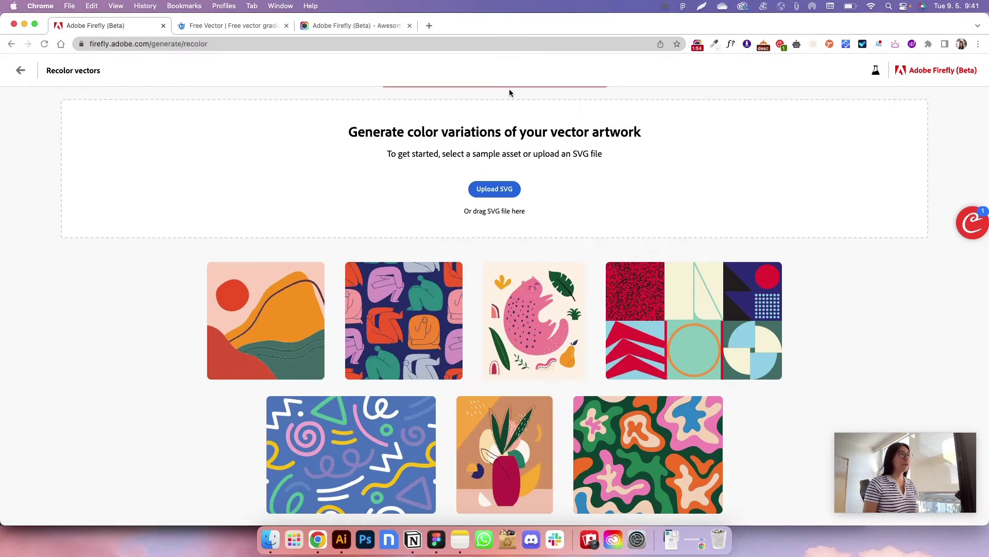
Step: In Export for Screens, keep the landscape artboard selected, choose SVG format and export
left_click(342, 540)
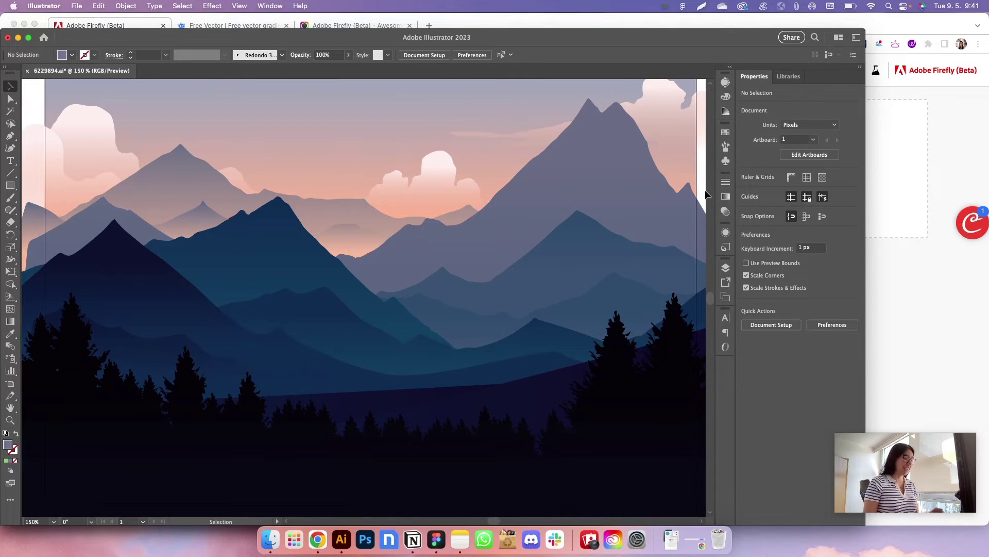
key("super+alt+e")
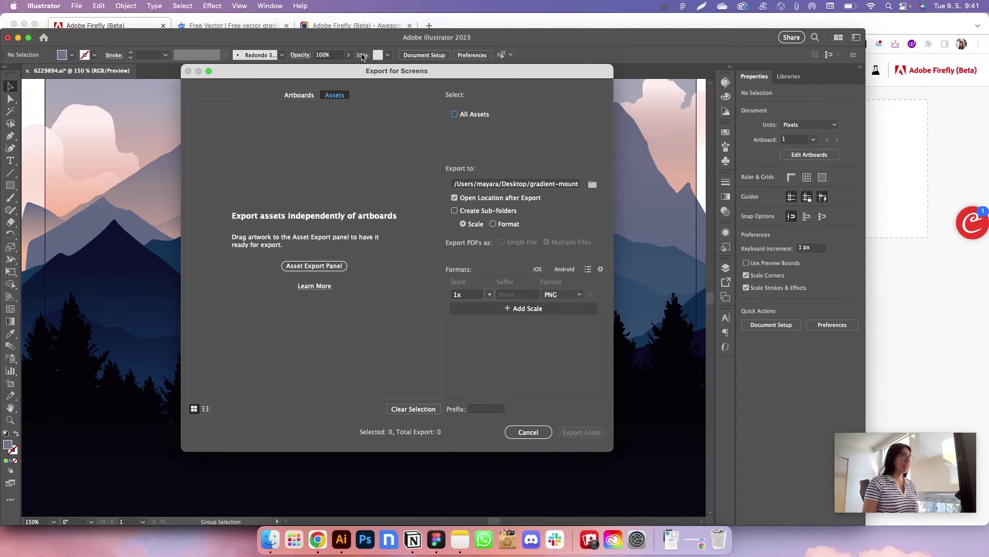
left_click_drag(371, 77, 371, 76)
left_click(299, 95)
left_click(200, 142)
left_click(211, 145)
left_click(579, 289)
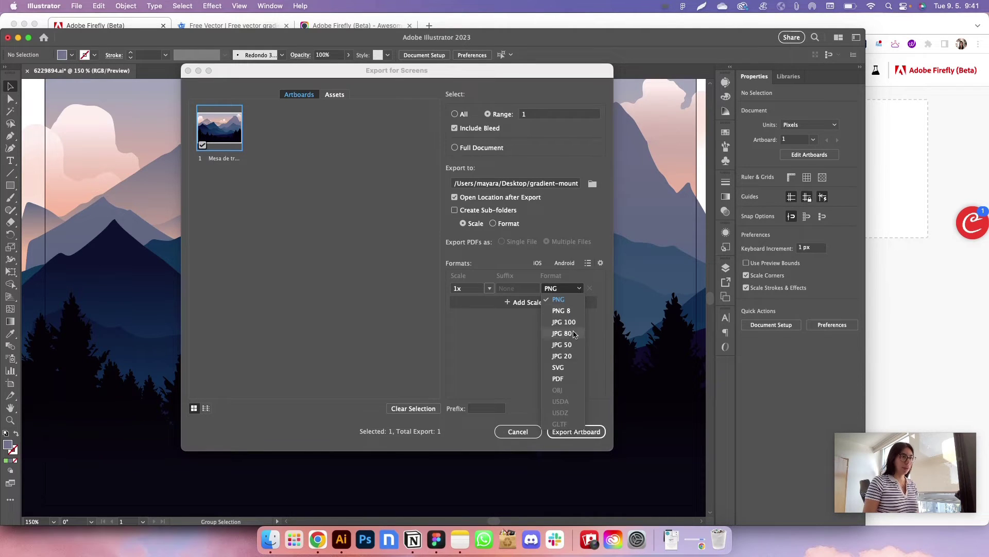
left_click(575, 368)
left_click(587, 437)
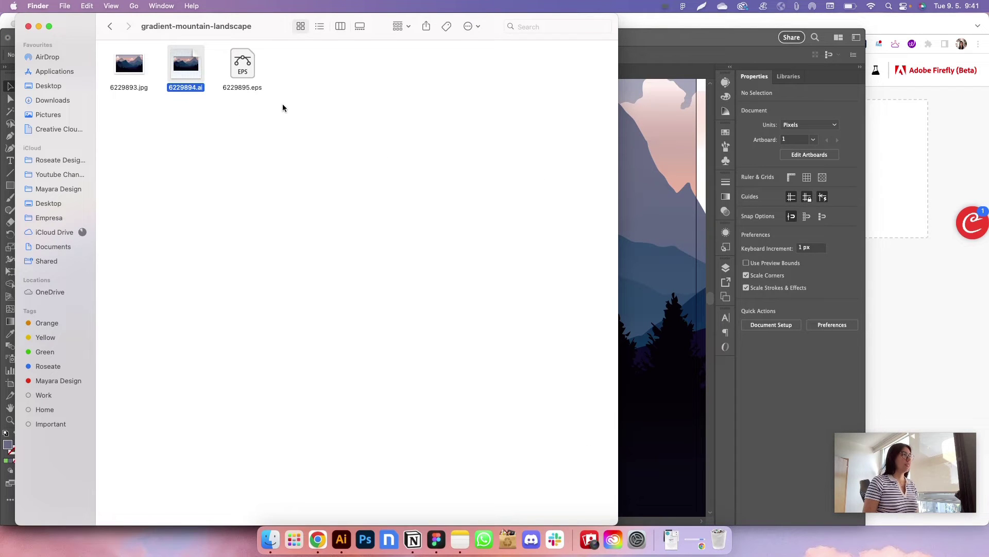
Step: Upload the exported SVG and generate recolours with the prompt 'pastel colors'
left_click(299, 69)
left_click_drag(299, 69, 887, 168)
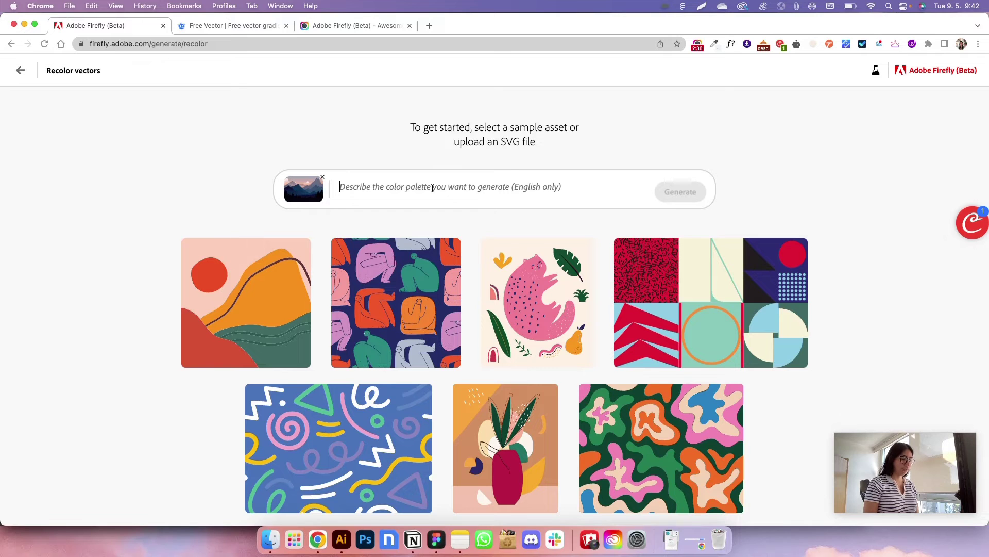
left_click(432, 187)
type("pastel colors")
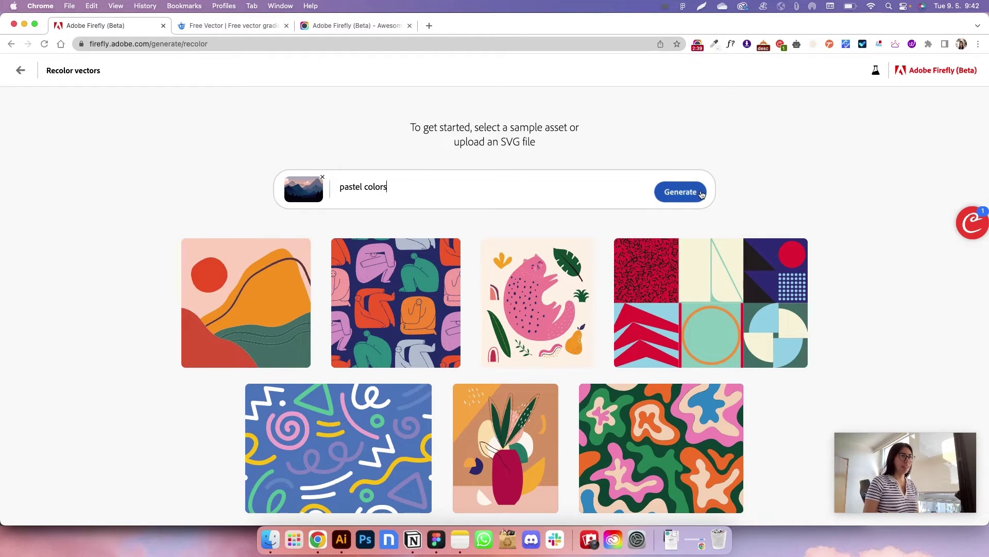
left_click(680, 191)
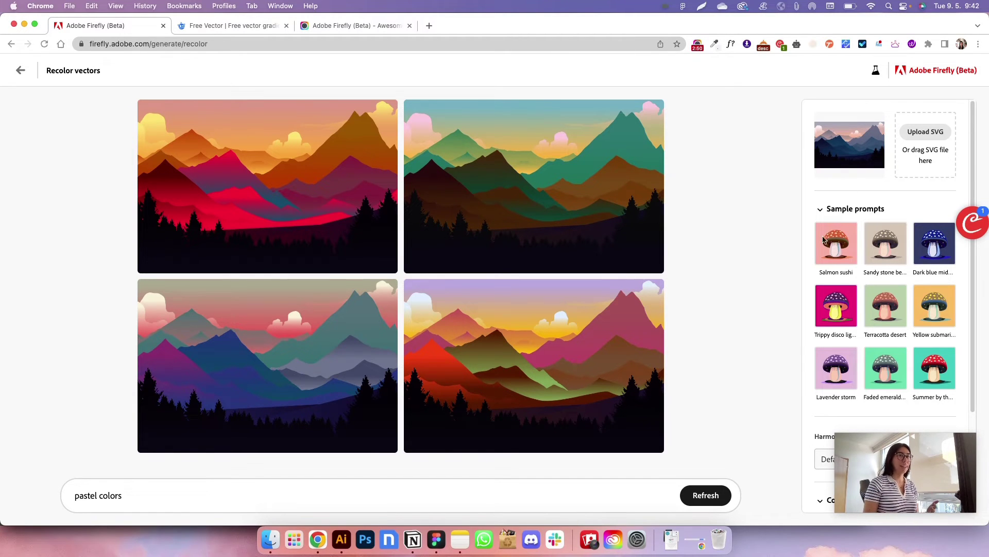
Step: Apply the Lavender storm sample prompt, leaving the harmony unchanged
scroll(903, 300, "down", 5)
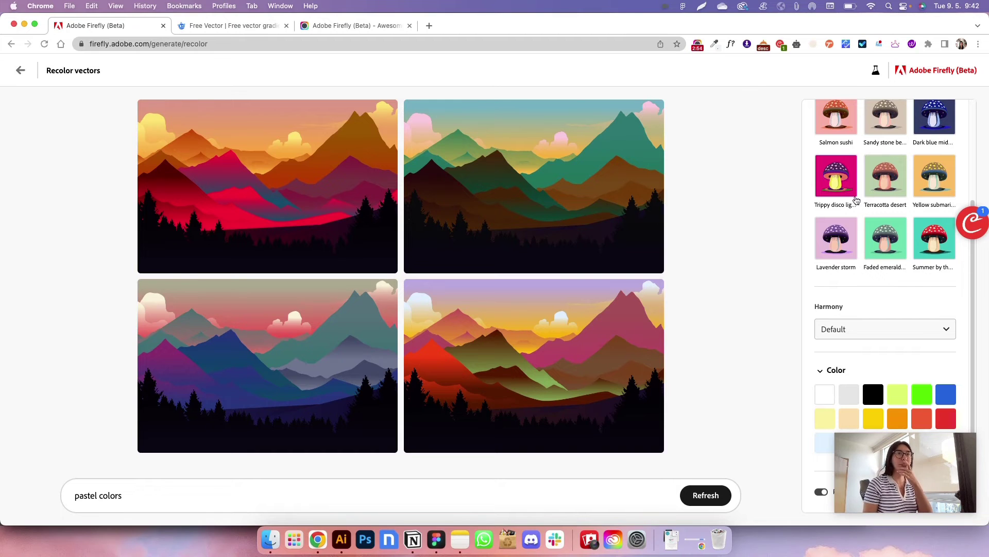
left_click(837, 176)
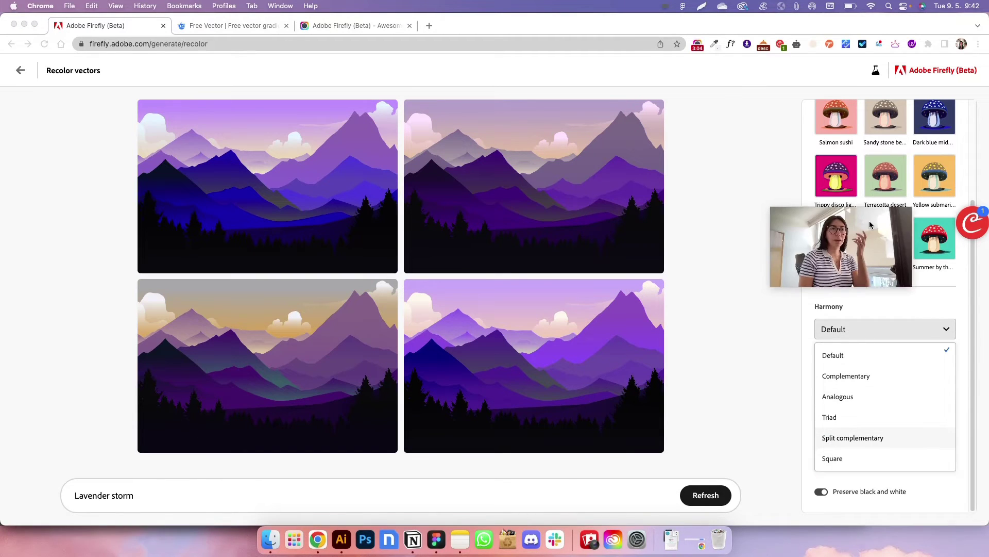
left_click(931, 334)
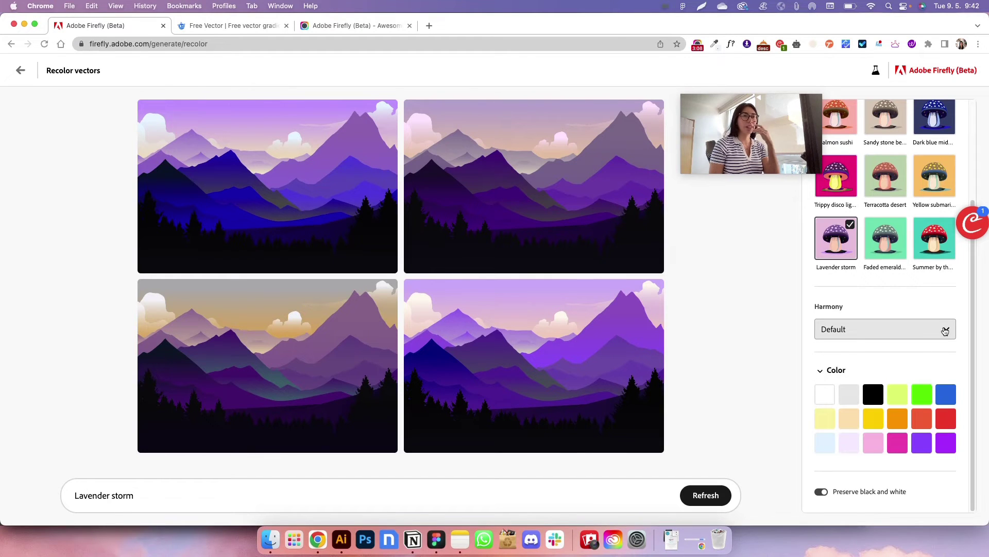
Step: Try the harmony options Split complementary, Analogous and then Square
left_click(945, 331)
left_click(854, 435)
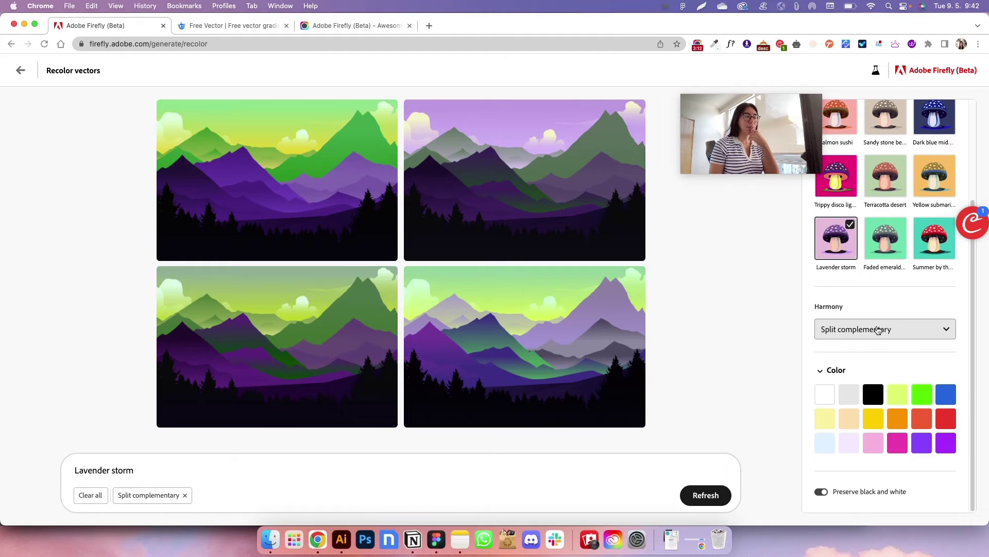
left_click(879, 330)
left_click(838, 396)
left_click(873, 329)
left_click(845, 458)
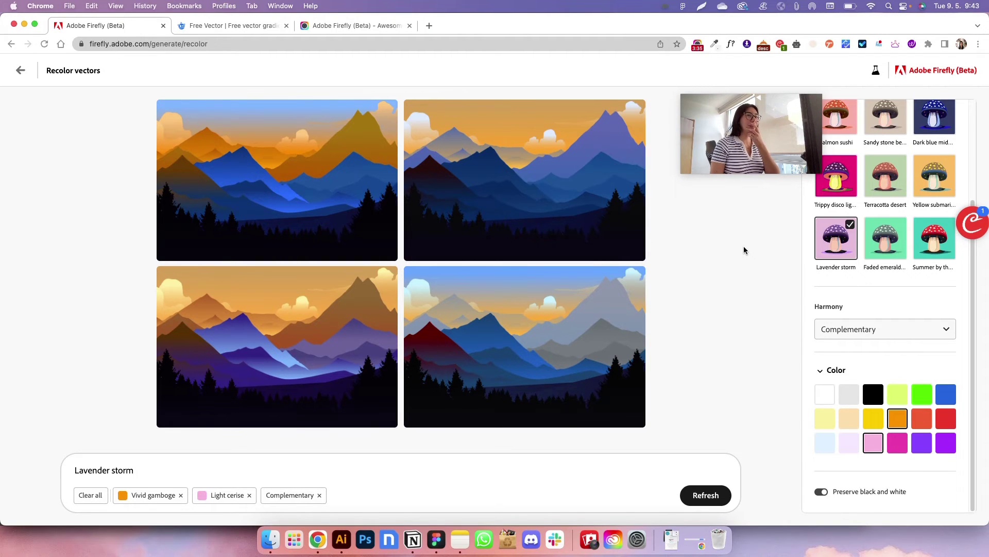
Step: Try the Summer by the sea and Salmon sushi sample prompts
scroll(876, 263, "up", 3)
left_click(930, 345)
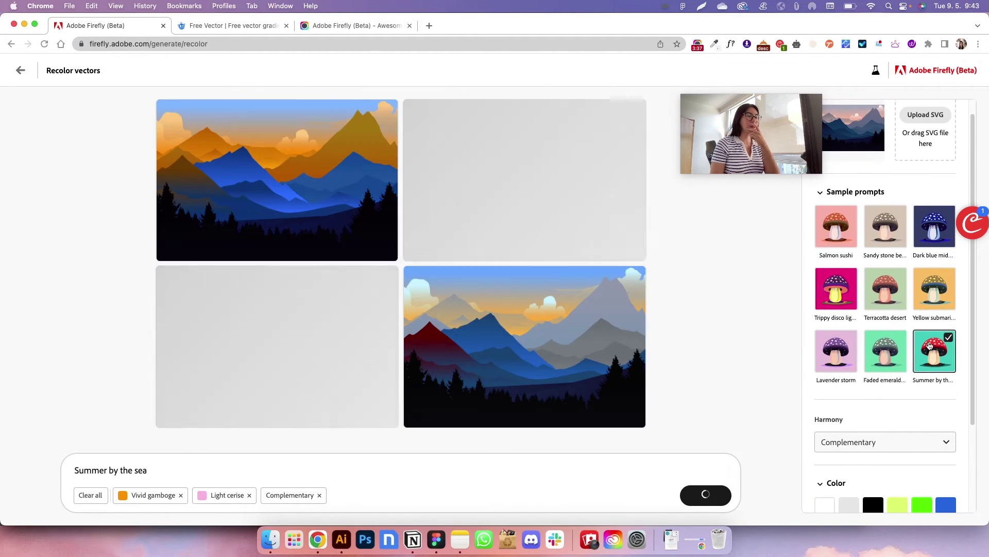
left_click(856, 237)
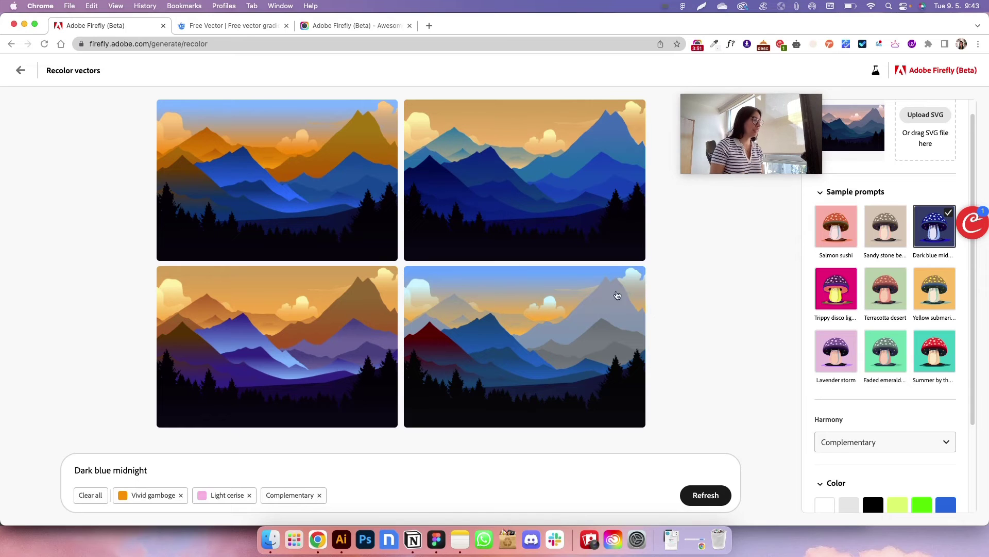
Step: Remove the Vivid gamboge, Light cerise and Complementary chips, then apply Sandy stone beach
left_click(182, 496)
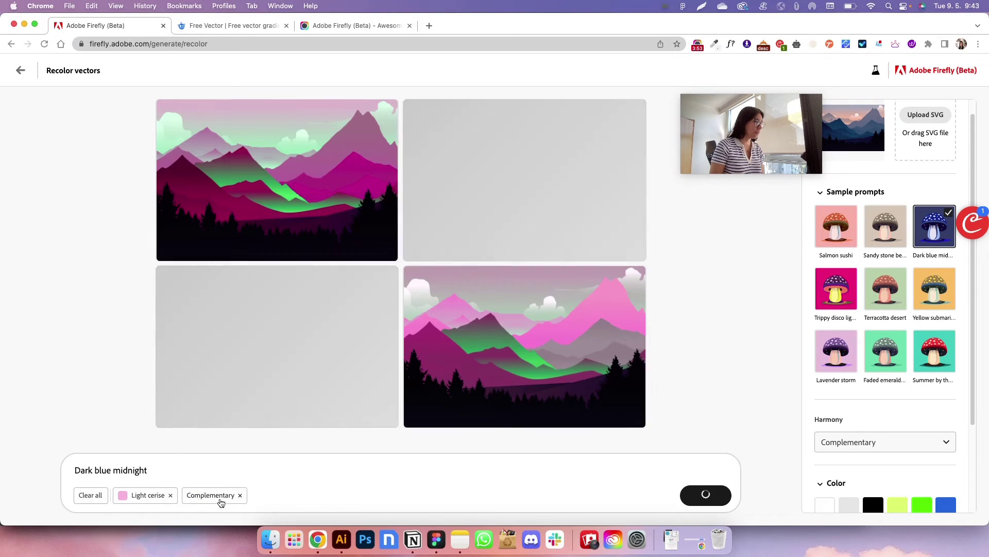
left_click(172, 496)
left_click(171, 495)
left_click(897, 248)
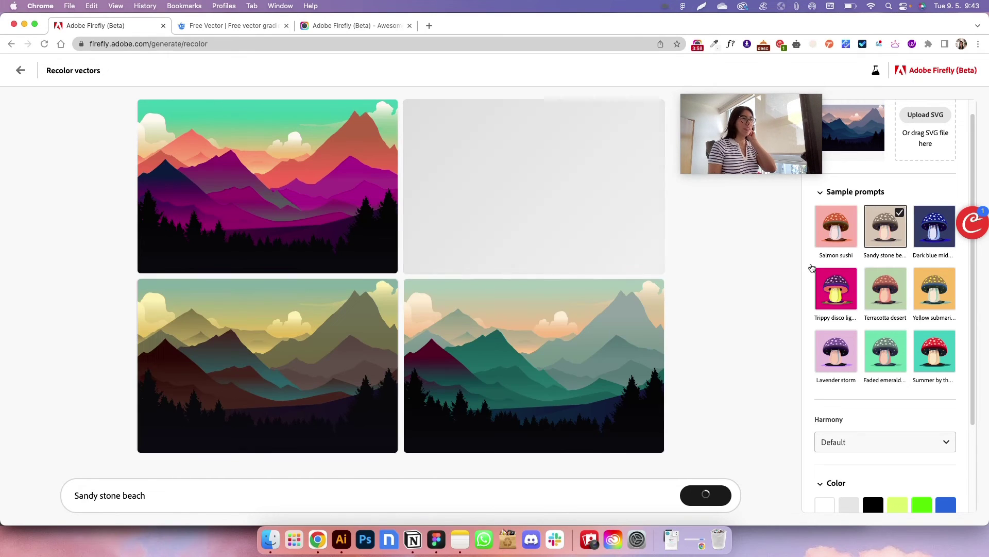
mouse_move(652, 295)
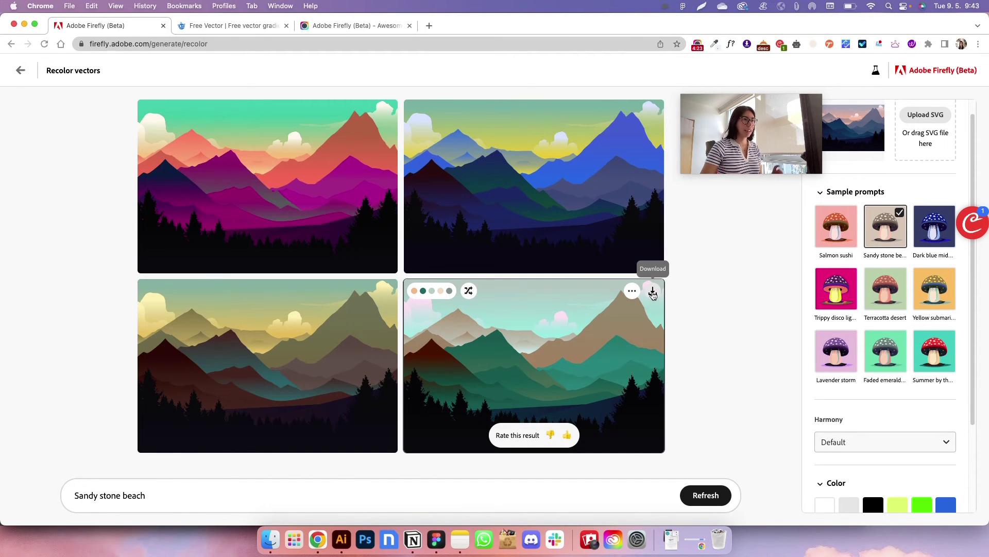
Step: Download the fourth variation as SVG and open it in Illustrator
left_click(652, 293)
left_click_drag(111, 541, 341, 538)
left_click(581, 201)
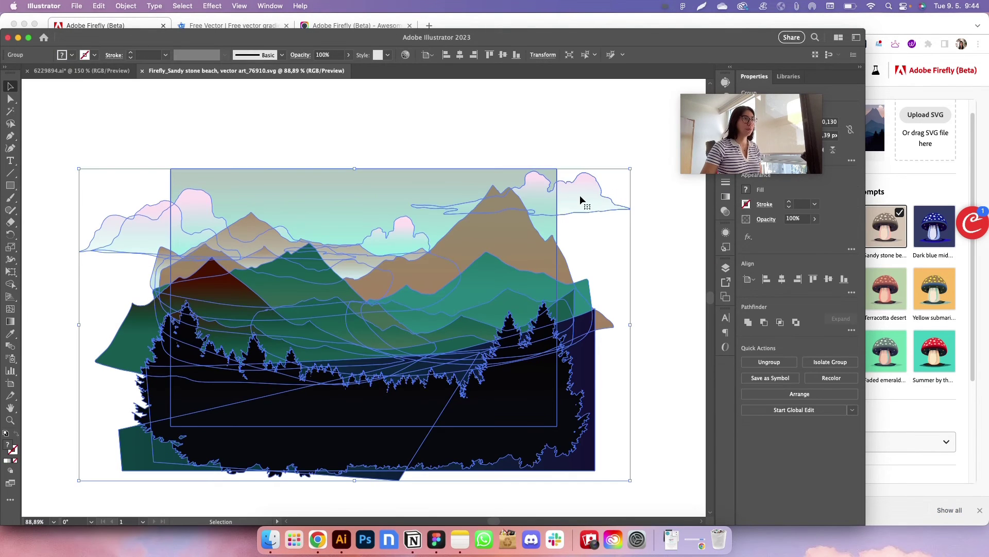
left_click(638, 231)
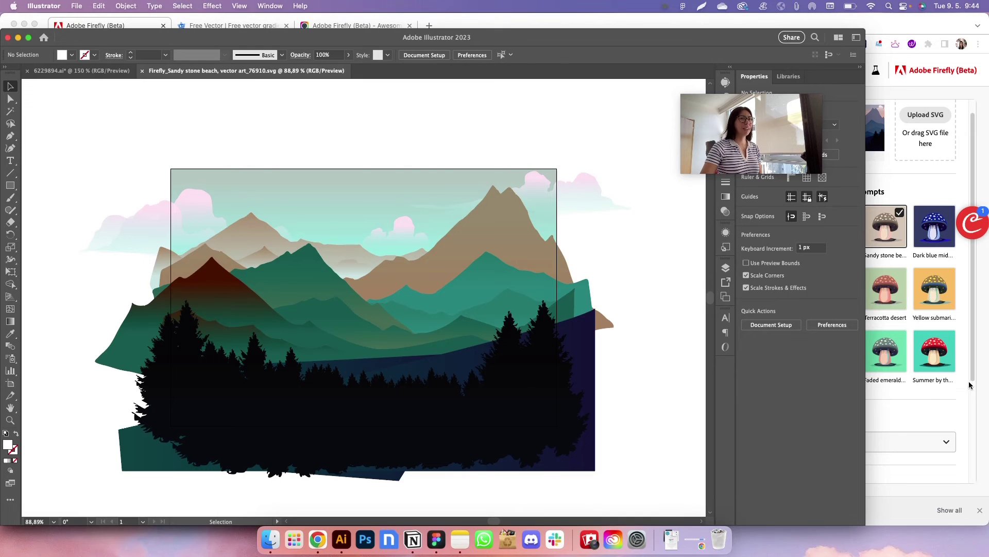
Step: Return to the Firefly results page showing the four variations
left_click(950, 384)
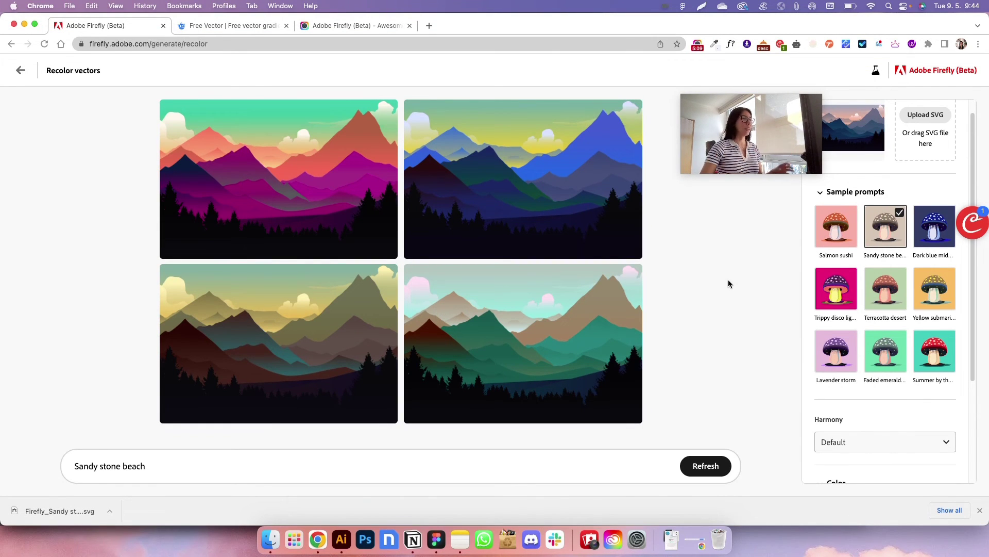
key("super+Tab")
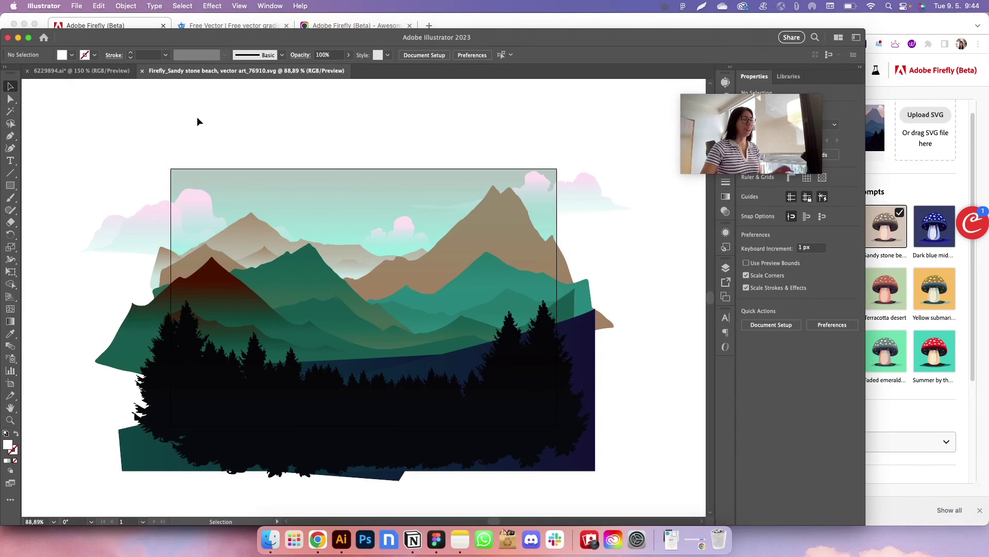
key("super+Tab")
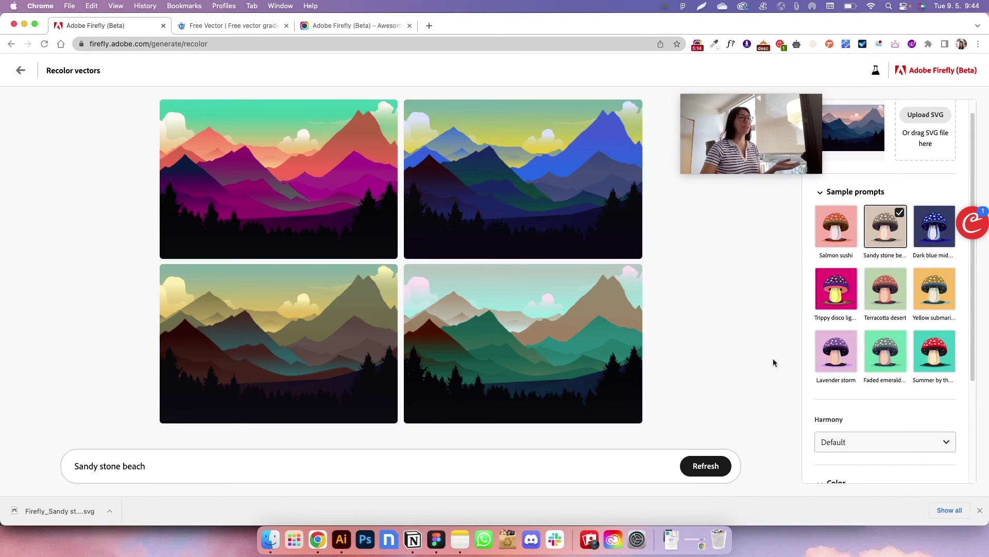